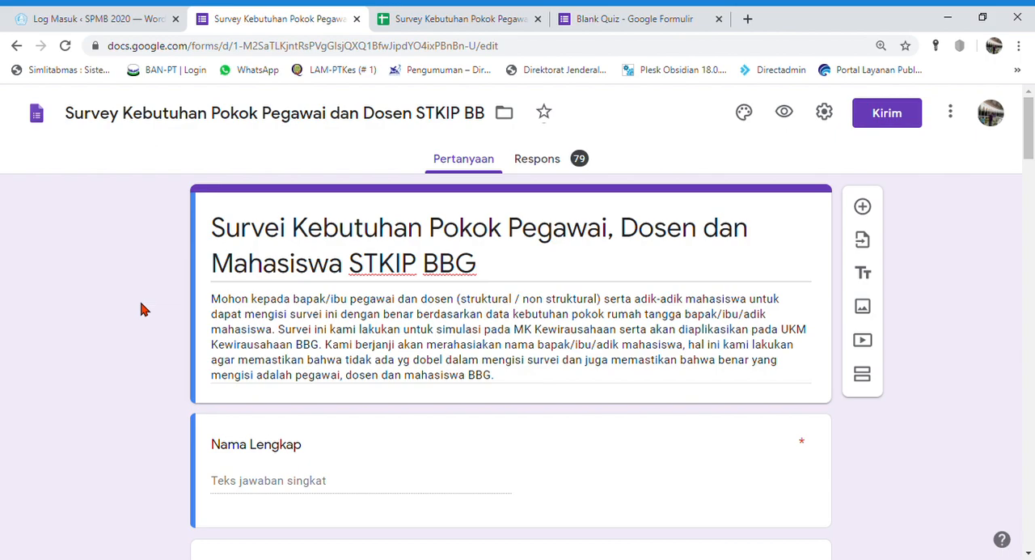
Open the survey's responses and review the summary of the full name and NIM answers
{"action": "left_click", "coordinate": [557, 161]}
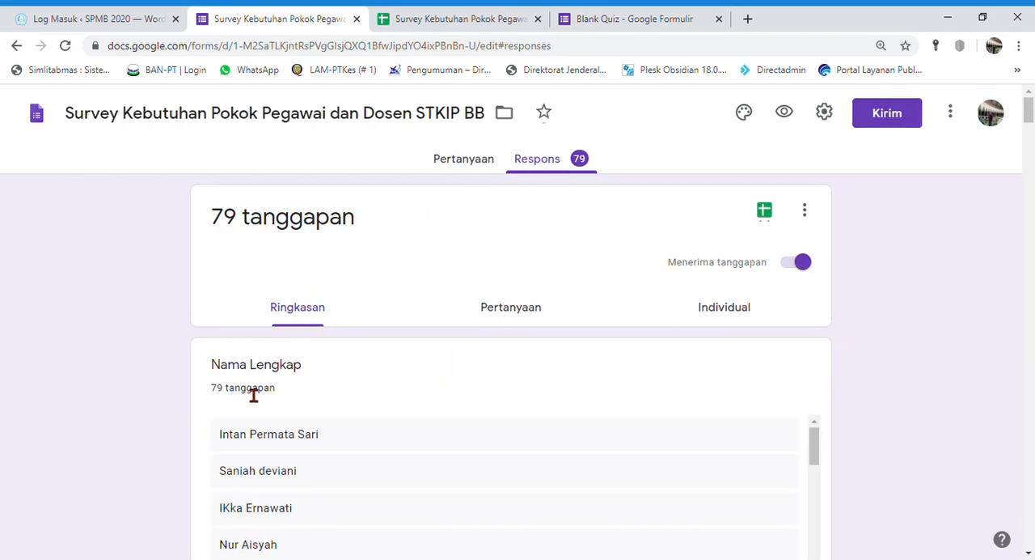
{"action": "scroll", "coordinate": [158, 364], "scroll_direction": "down", "scroll_amount": 4}
{"action": "scroll", "coordinate": [158, 364], "scroll_direction": "up", "scroll_amount": 3}
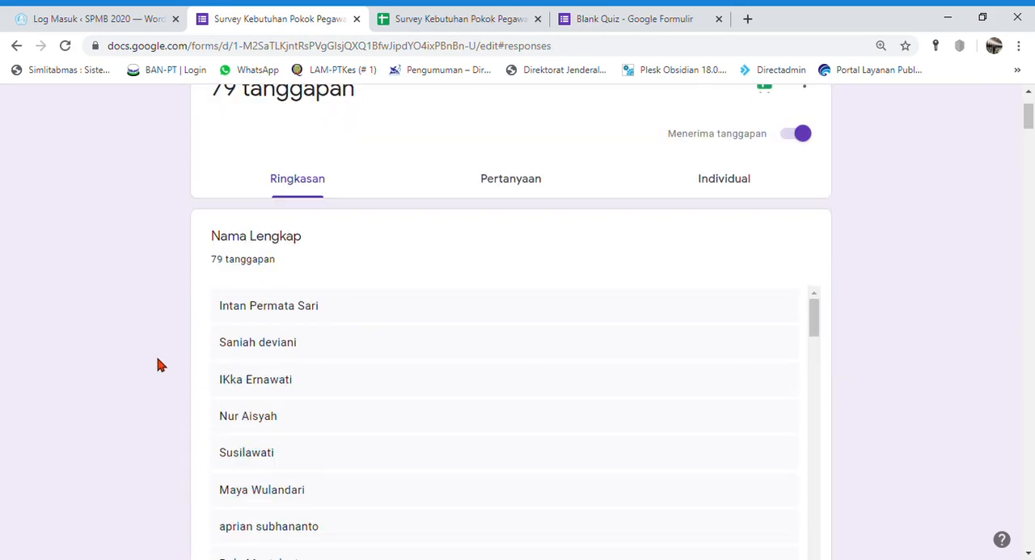
{"action": "scroll", "coordinate": [159, 364], "scroll_direction": "down", "scroll_amount": 6}
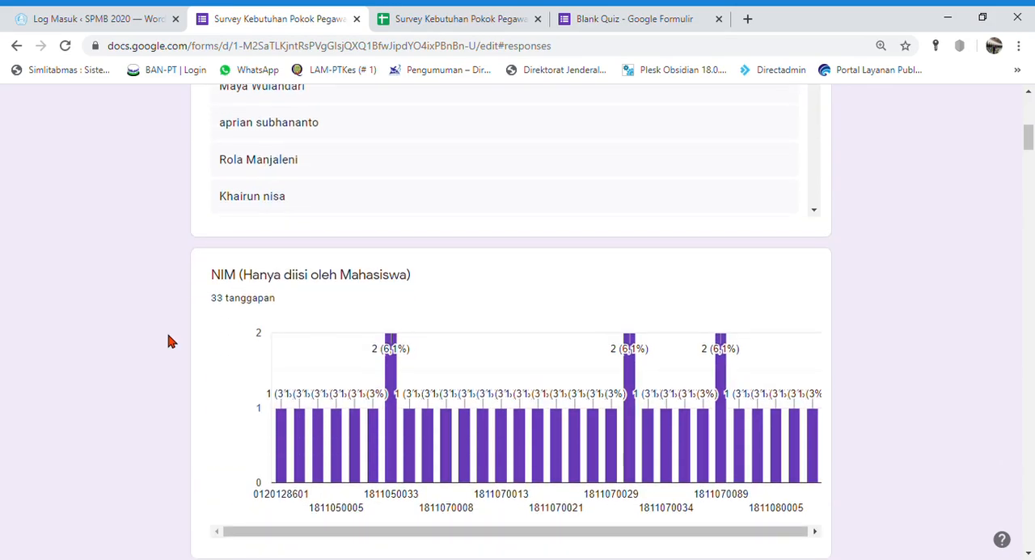
{"action": "scroll", "coordinate": [374, 168], "scroll_direction": "down", "scroll_amount": 3}
{"action": "scroll", "coordinate": [315, 291], "scroll_direction": "down", "scroll_amount": 6}
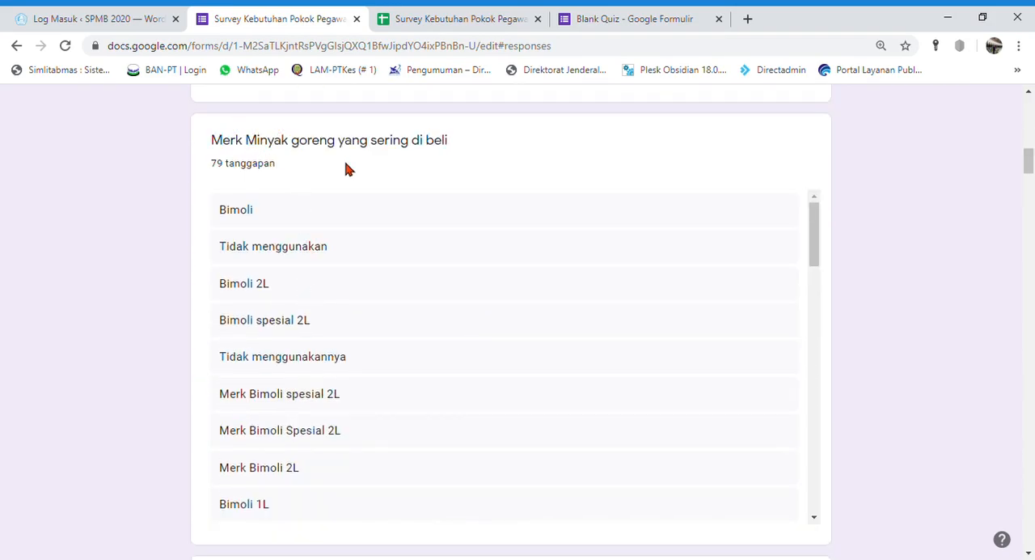
Examine the answers to the cooking oil brand question in the response summary
{"action": "scroll", "coordinate": [296, 221], "scroll_direction": "down", "scroll_amount": 6}
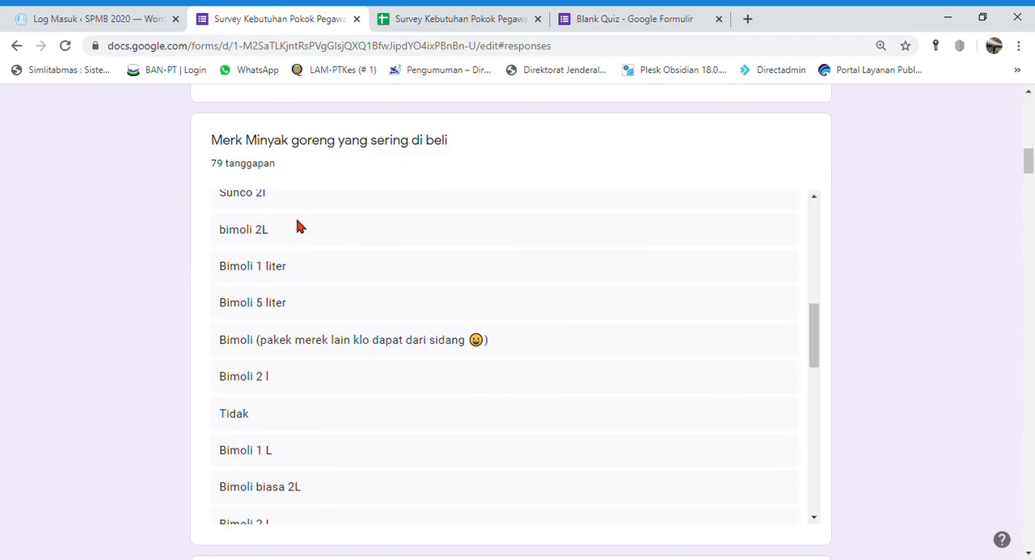
{"action": "scroll", "coordinate": [296, 226], "scroll_direction": "down", "scroll_amount": 1}
{"action": "scroll", "coordinate": [296, 226], "scroll_direction": "up", "scroll_amount": 3}
{"action": "scroll", "coordinate": [296, 227], "scroll_direction": "down", "scroll_amount": 2}
{"action": "scroll", "coordinate": [296, 226], "scroll_direction": "down", "scroll_amount": 6}
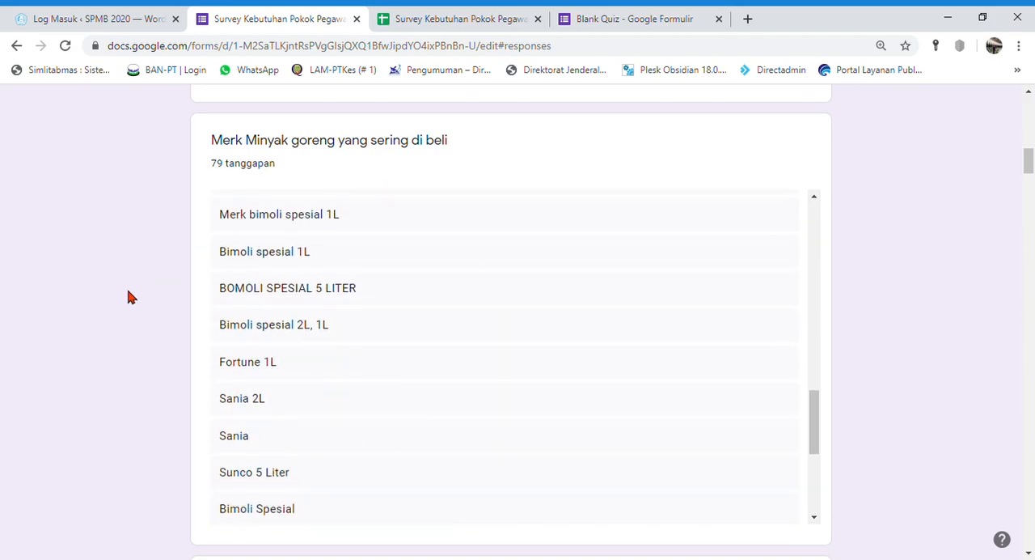
{"action": "scroll", "coordinate": [130, 293], "scroll_direction": "down", "scroll_amount": 4}
{"action": "scroll", "coordinate": [128, 303], "scroll_direction": "down", "scroll_amount": 2}
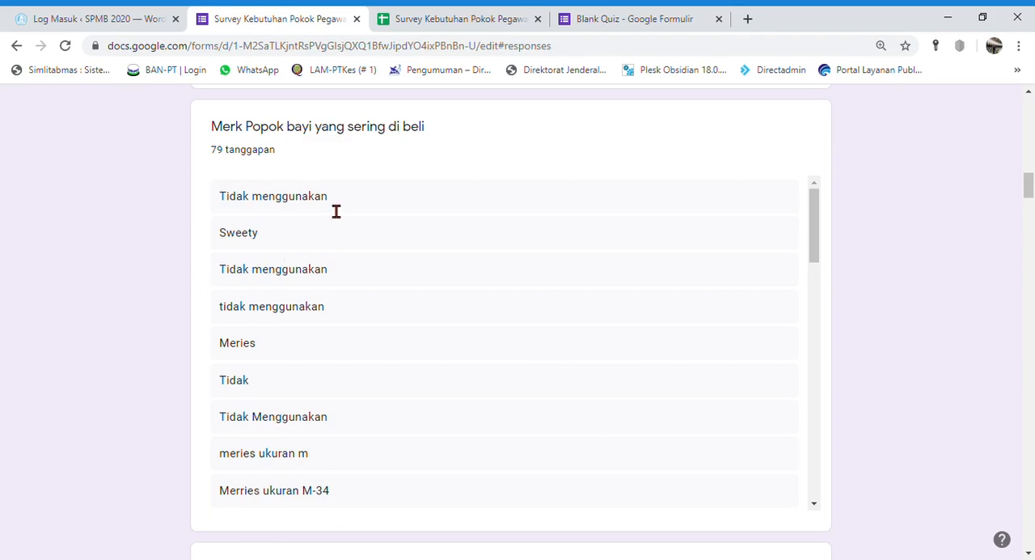
Review the answers on baby diaper and toothpaste brands, and return to the start of the response summary
{"action": "scroll", "coordinate": [336, 211], "scroll_direction": "down", "scroll_amount": 5}
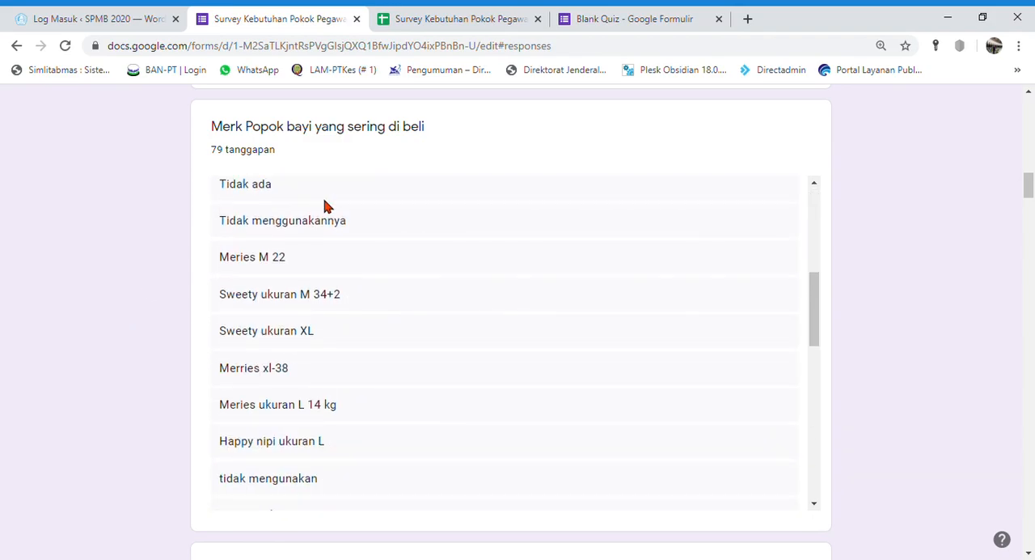
{"action": "scroll", "coordinate": [325, 207], "scroll_direction": "down", "scroll_amount": 5}
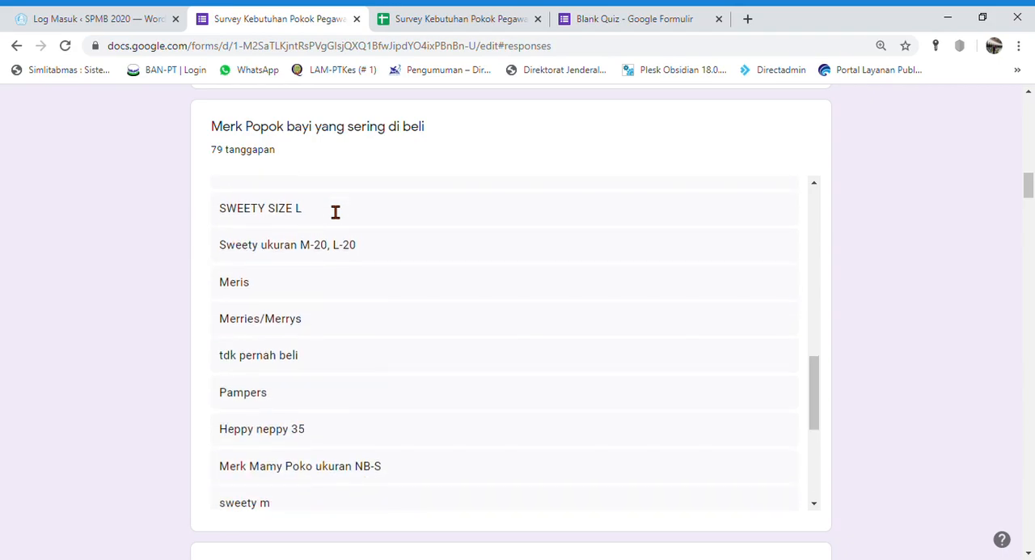
{"action": "scroll", "coordinate": [92, 375], "scroll_direction": "down", "scroll_amount": 3}
{"action": "scroll", "coordinate": [130, 307], "scroll_direction": "down", "scroll_amount": 2}
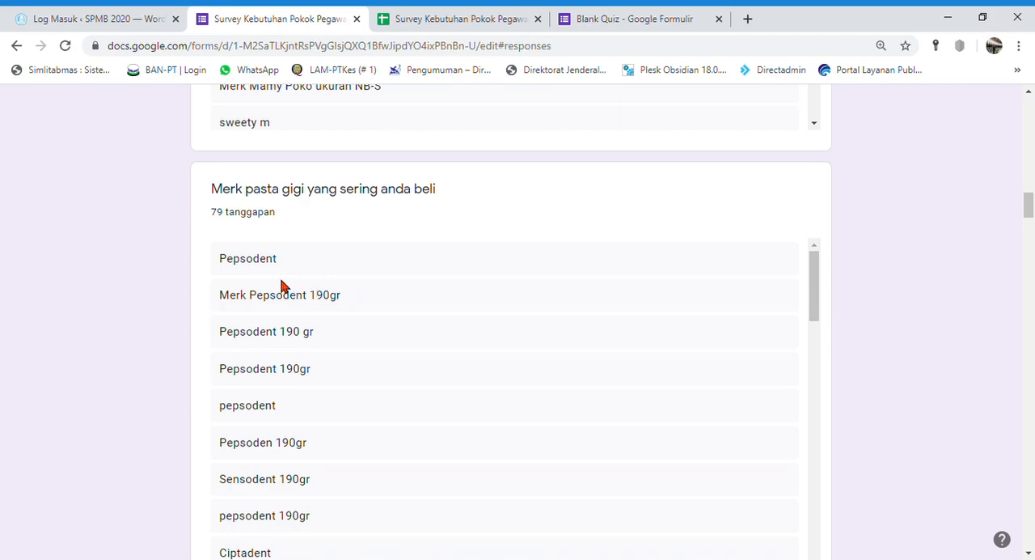
{"action": "scroll", "coordinate": [283, 284], "scroll_direction": "down", "scroll_amount": 2}
{"action": "scroll", "coordinate": [283, 284], "scroll_direction": "down", "scroll_amount": 4}
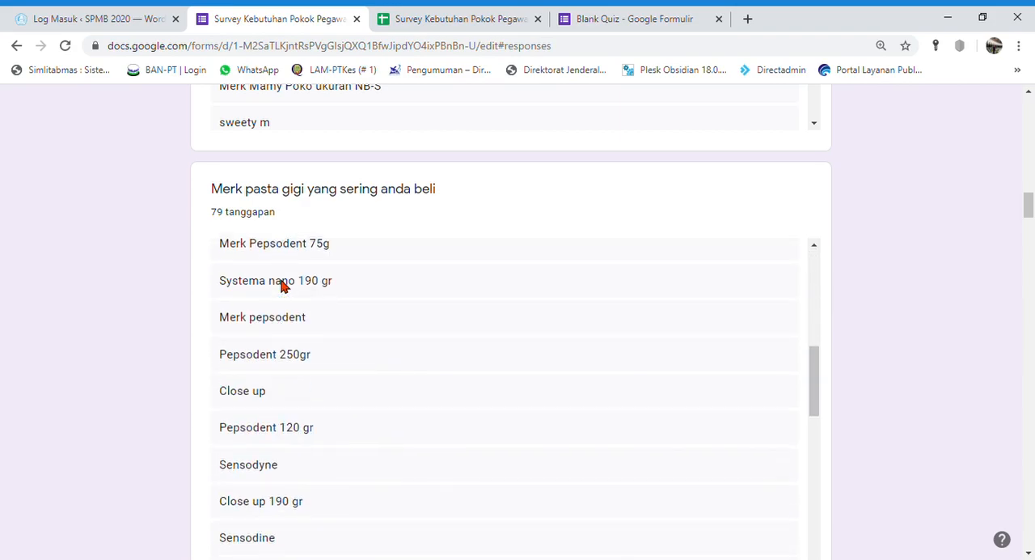
{"action": "scroll", "coordinate": [292, 290], "scroll_direction": "down", "scroll_amount": 3}
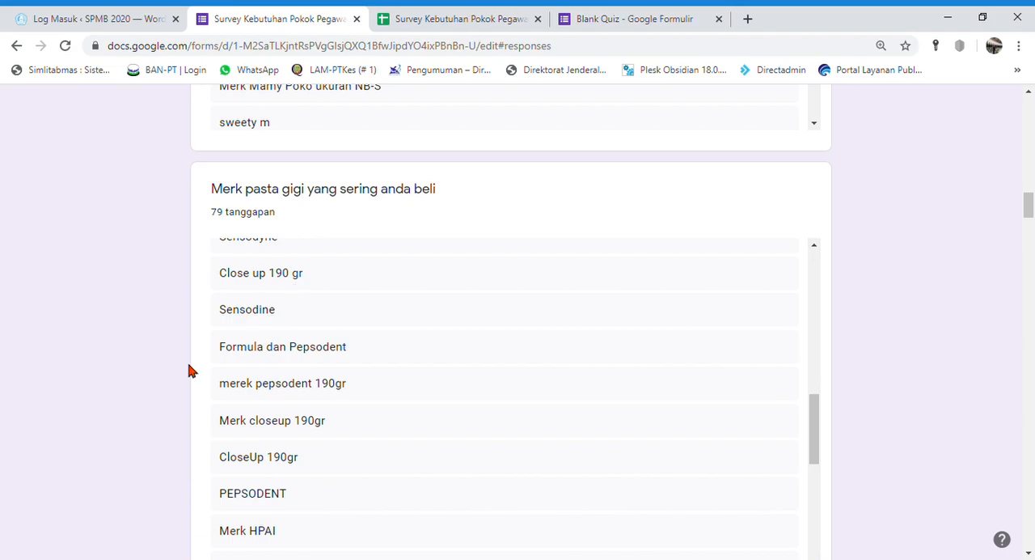
{"action": "scroll", "coordinate": [120, 431], "scroll_direction": "up", "scroll_amount": 15}
{"action": "scroll", "coordinate": [121, 433], "scroll_direction": "up", "scroll_amount": 15}
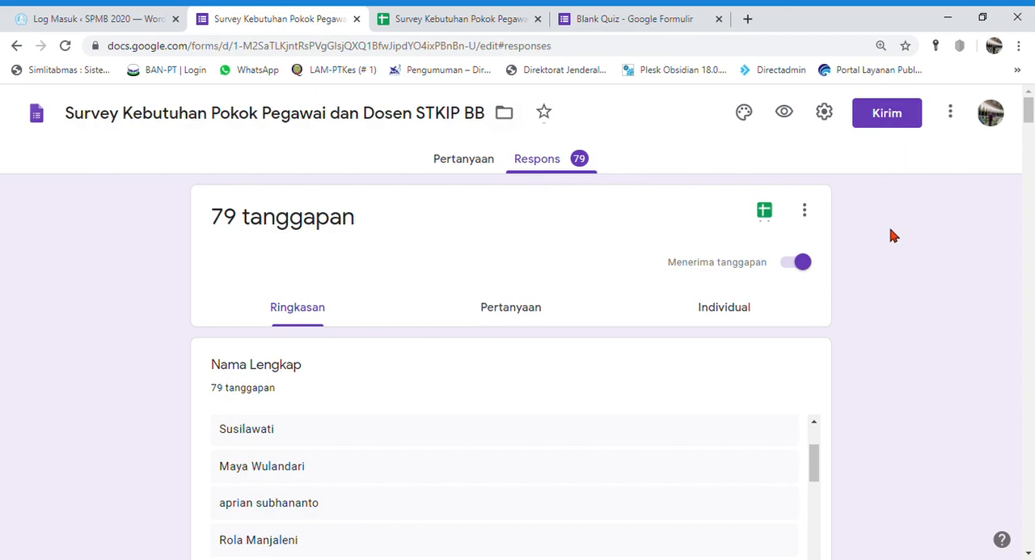
Close the survey's response spreadsheet and reopen it from the form's responses
{"action": "left_click", "coordinate": [472, 16]}
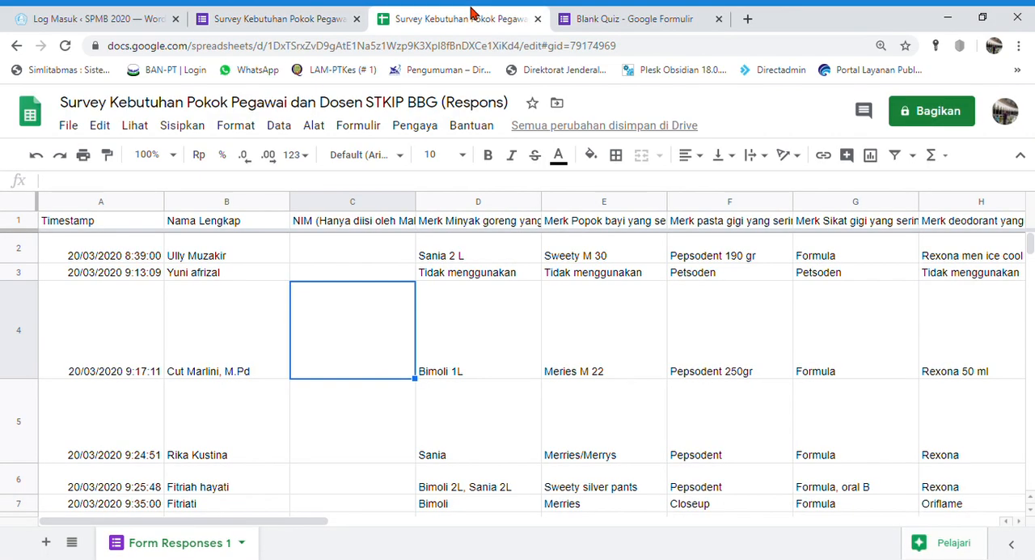
{"action": "left_click", "coordinate": [300, 17]}
{"action": "left_click", "coordinate": [501, 19]}
{"action": "left_click", "coordinate": [512, 14]}
{"action": "left_click", "coordinate": [251, 14]}
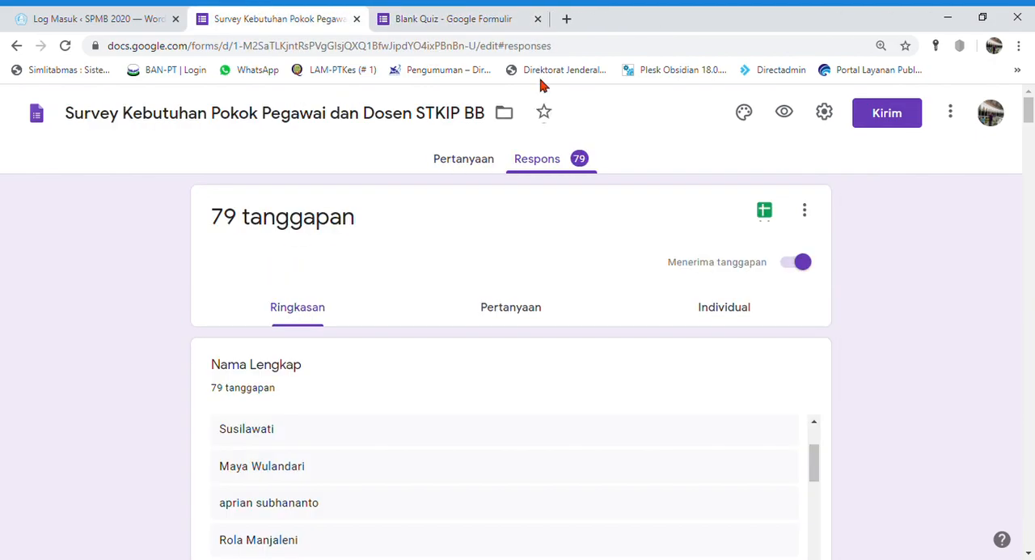
{"action": "left_click", "coordinate": [766, 213]}
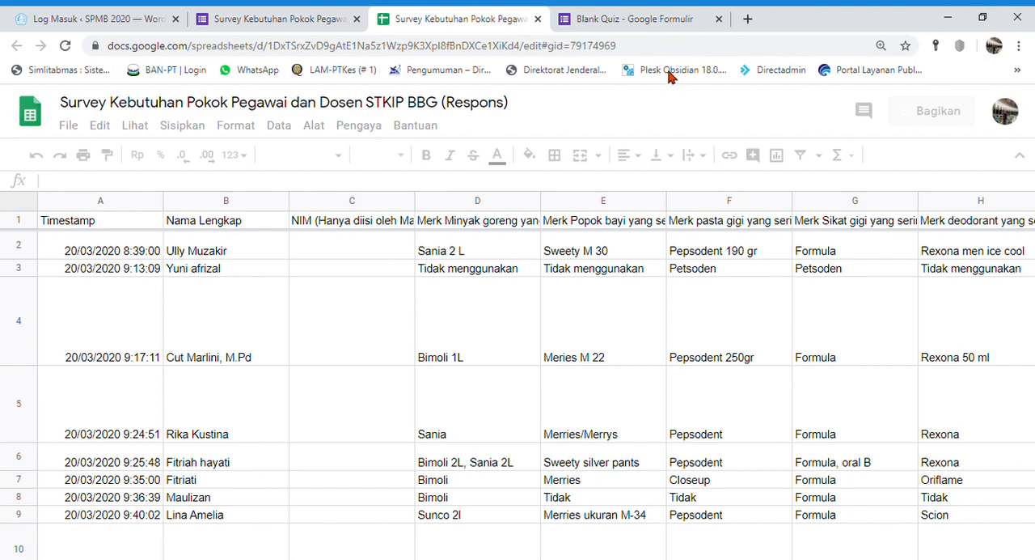
Create a new spreadsheet named Blank Quiz (Respons) as the destination for the Blank Quiz form's responses
{"action": "left_click", "coordinate": [597, 12]}
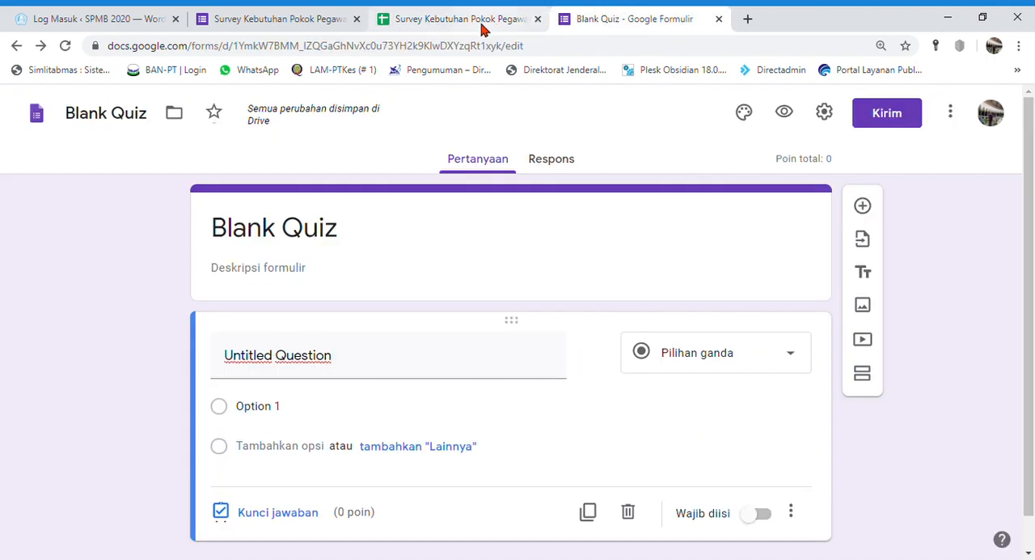
{"action": "left_click", "coordinate": [559, 164]}
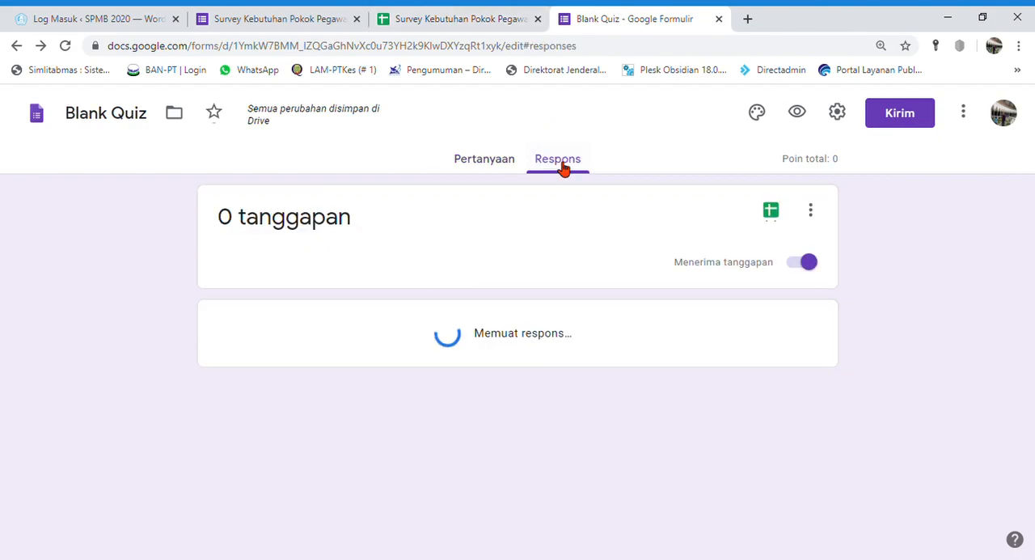
{"action": "left_click", "coordinate": [773, 216]}
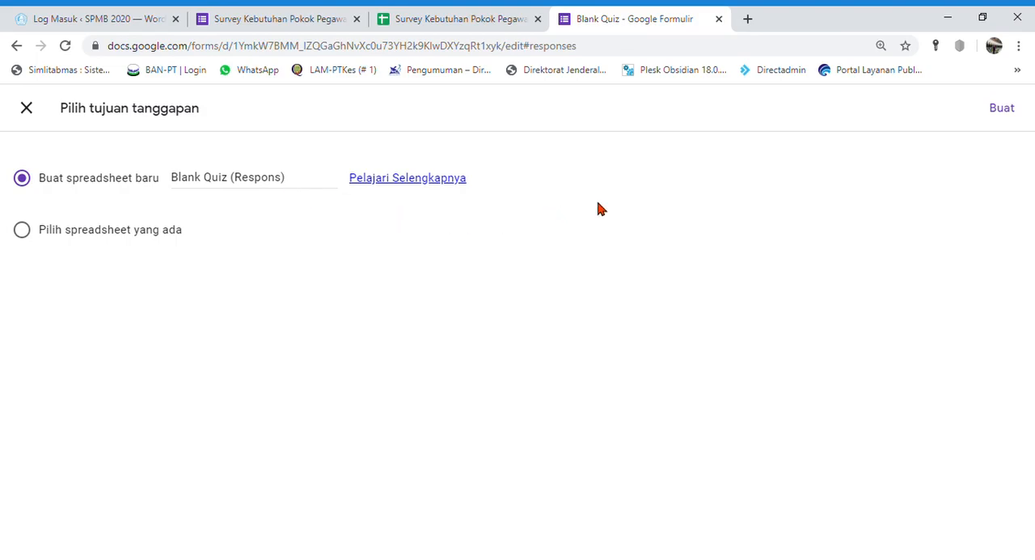
{"action": "left_click", "coordinate": [1012, 115]}
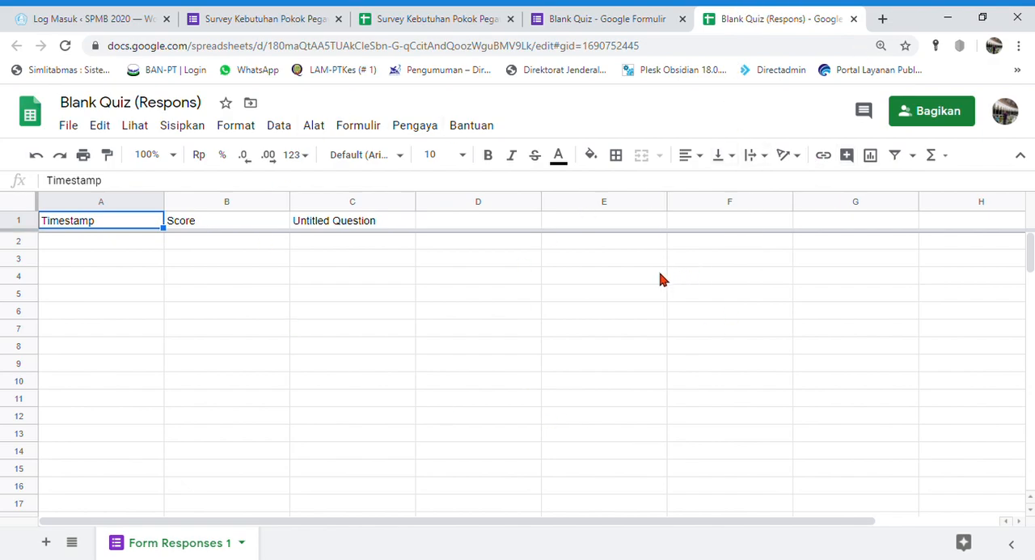
Insert a pie chart of the cooking oil brand answers in D1:D80 of the survey's response spreadsheet
{"action": "left_click", "coordinate": [267, 18]}
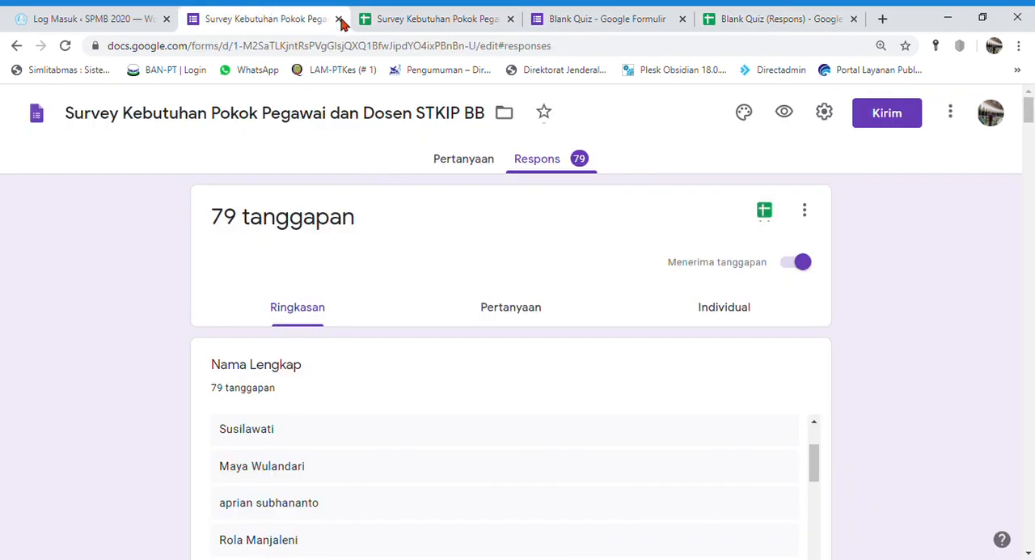
{"action": "left_click", "coordinate": [403, 16]}
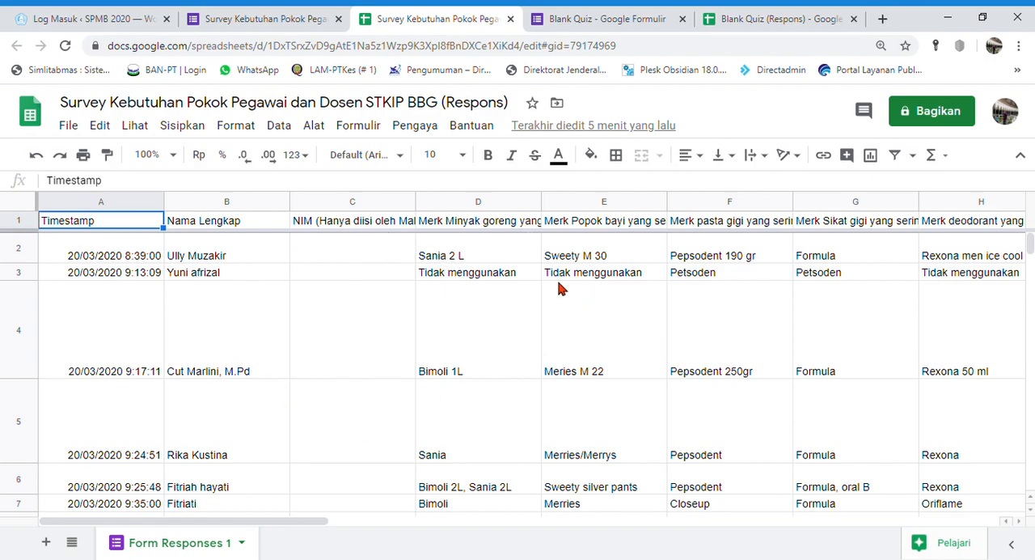
{"action": "left_click", "coordinate": [463, 207]}
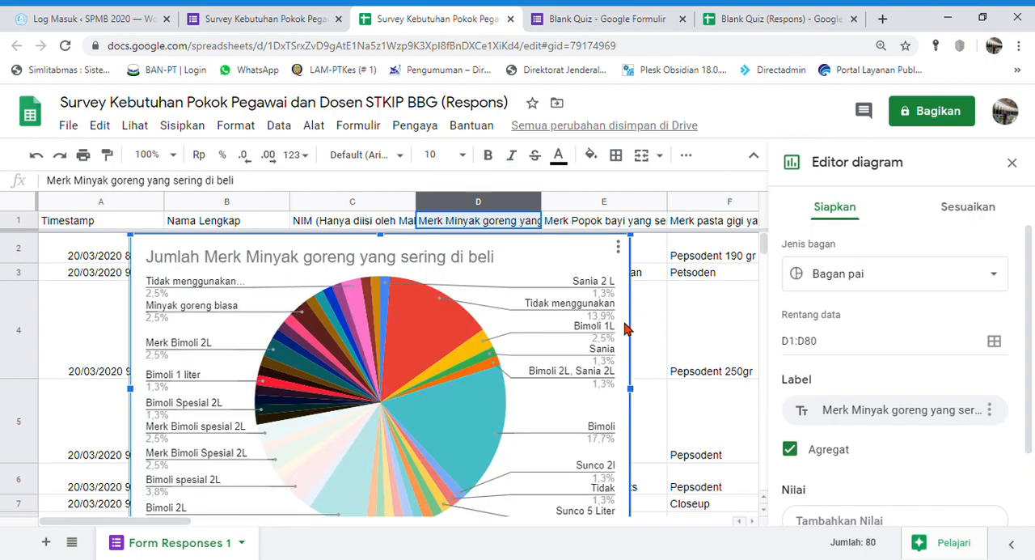
Move the cooking oil pie chart over columns A to D just below the header row and examine its slices and labels
{"action": "left_click", "coordinate": [547, 380]}
{"action": "left_click_drag", "start_coordinate": [577, 241], "coordinate": [791, 194]}
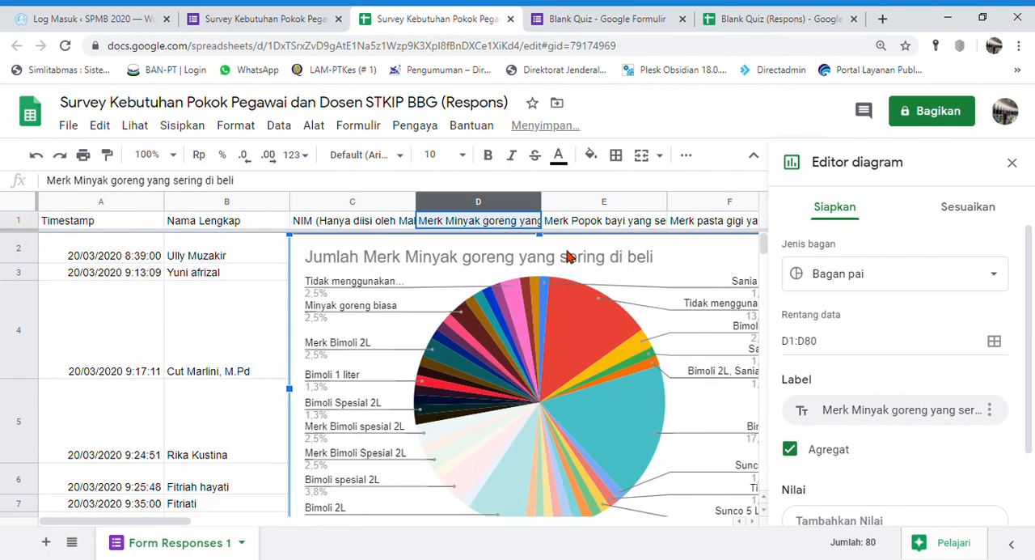
{"action": "left_click_drag", "start_coordinate": [570, 253], "coordinate": [154, 267]}
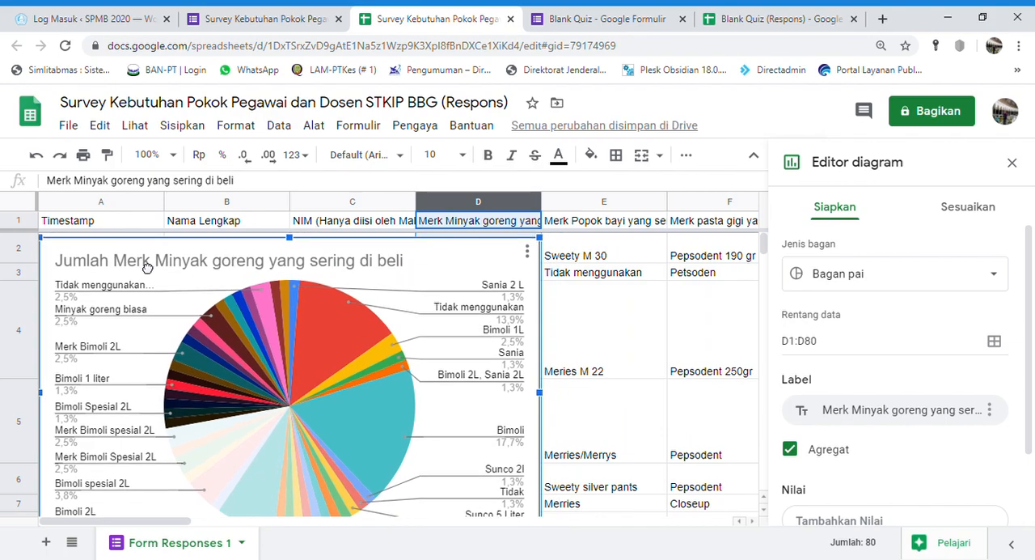
{"action": "scroll", "coordinate": [469, 340], "scroll_direction": "down", "scroll_amount": 1}
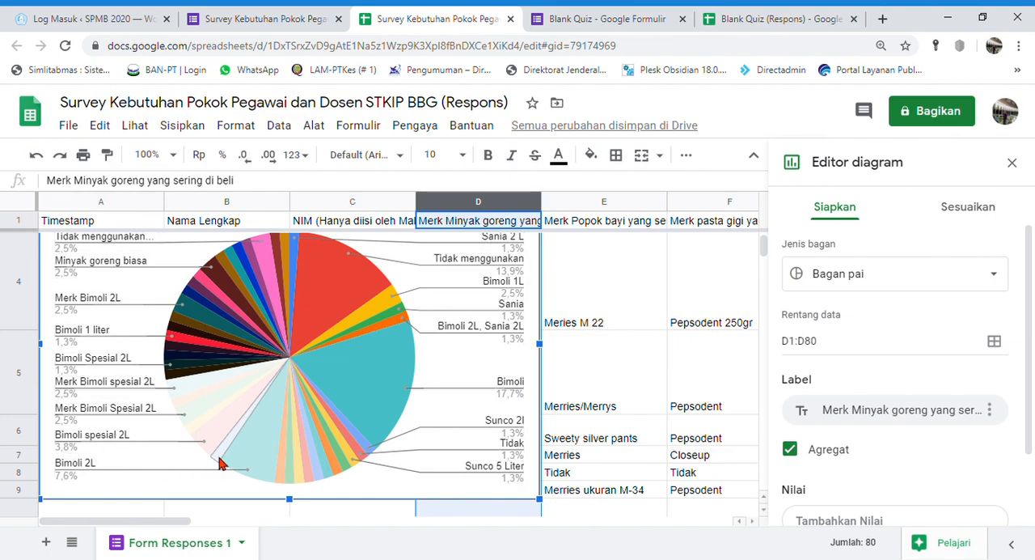
{"action": "scroll", "coordinate": [105, 451], "scroll_direction": "up", "scroll_amount": 1}
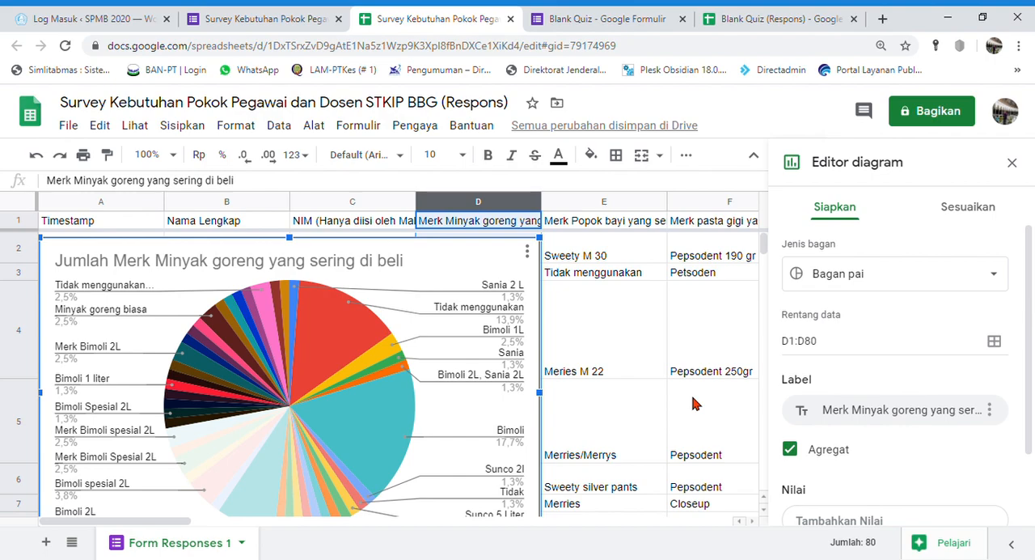
{"action": "left_click", "coordinate": [117, 296]}
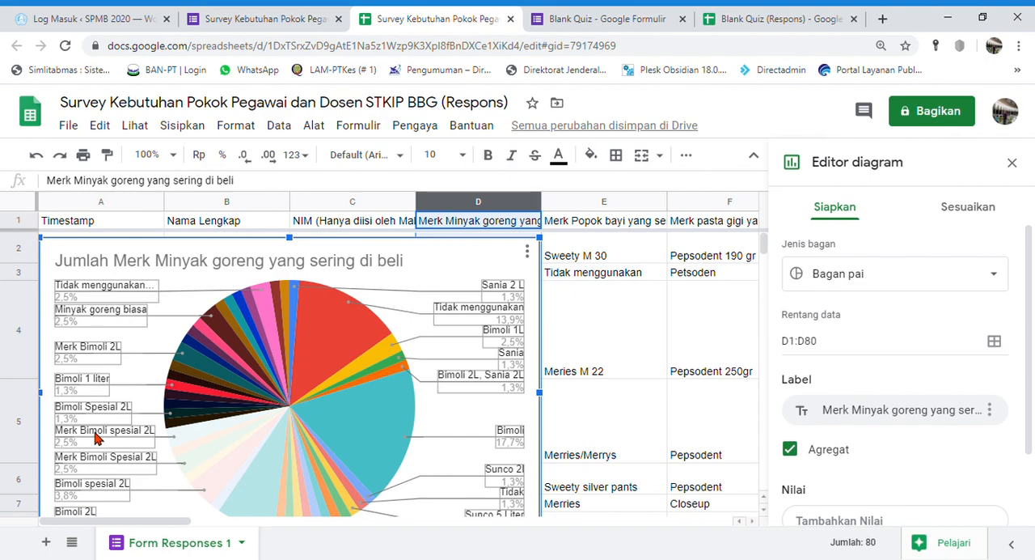
{"action": "left_click", "coordinate": [632, 343]}
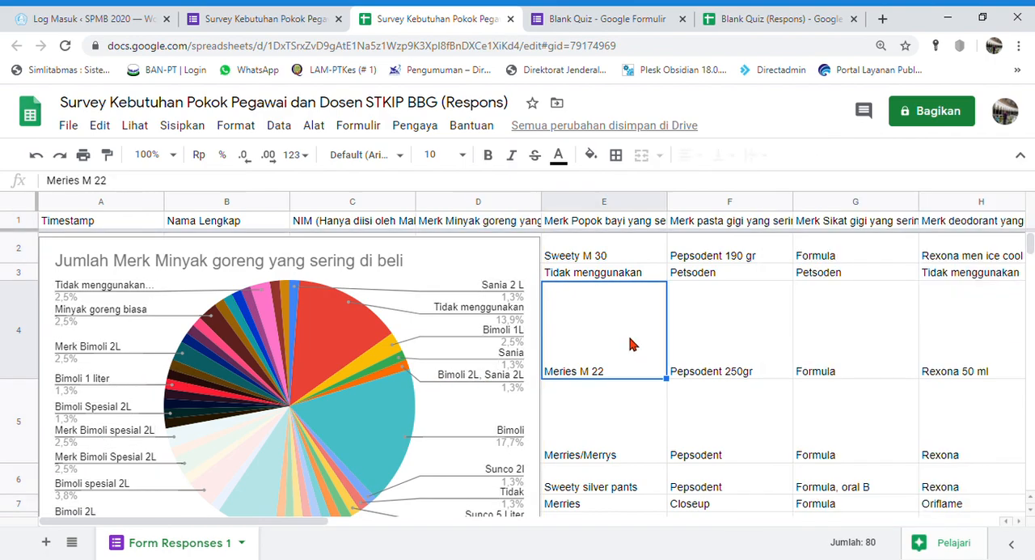
Insert a pie chart of the baby diaper brand answers in E1:E80 and look through the chart's available actions
{"action": "left_click", "coordinate": [623, 210]}
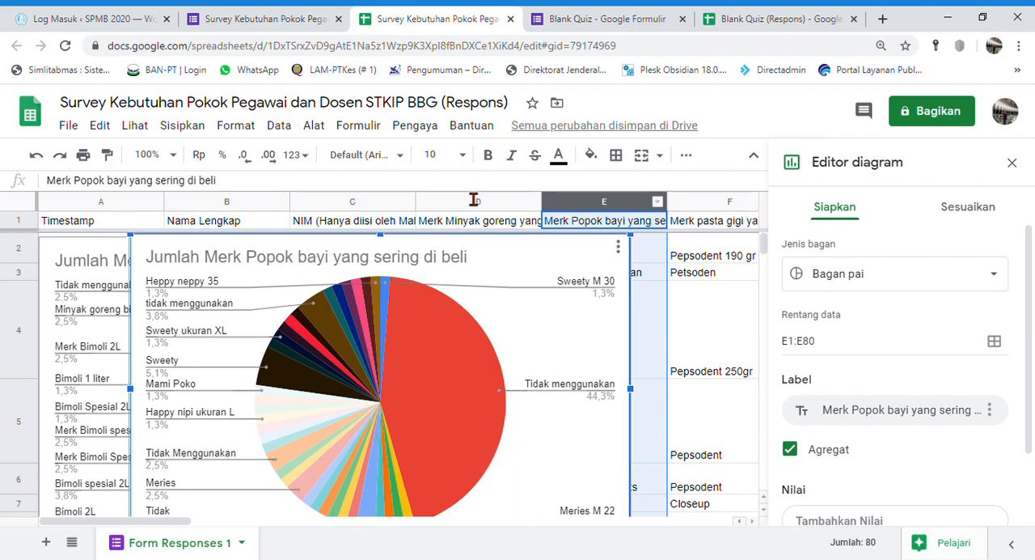
{"action": "left_click", "coordinate": [619, 247]}
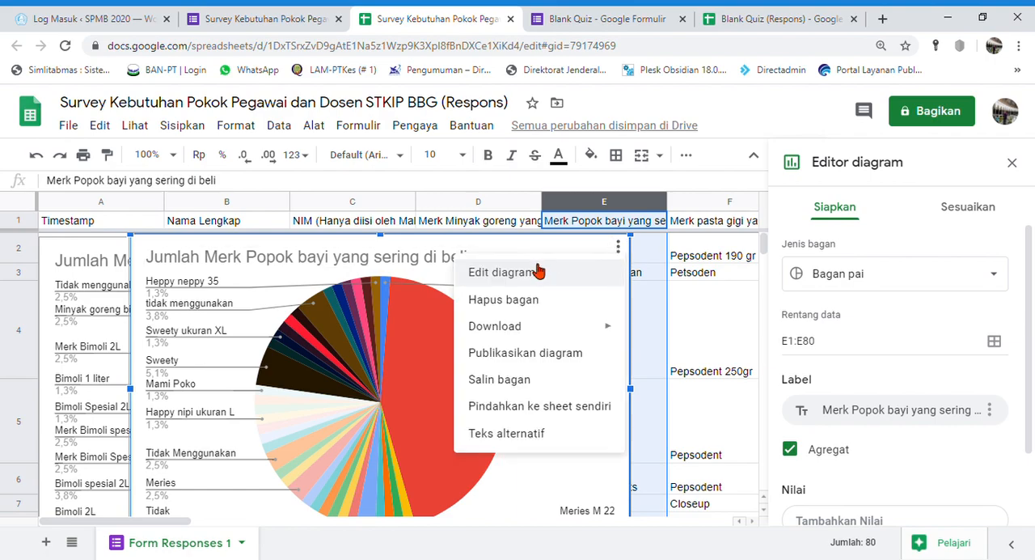
{"action": "mouse_move", "coordinate": [510, 331]}
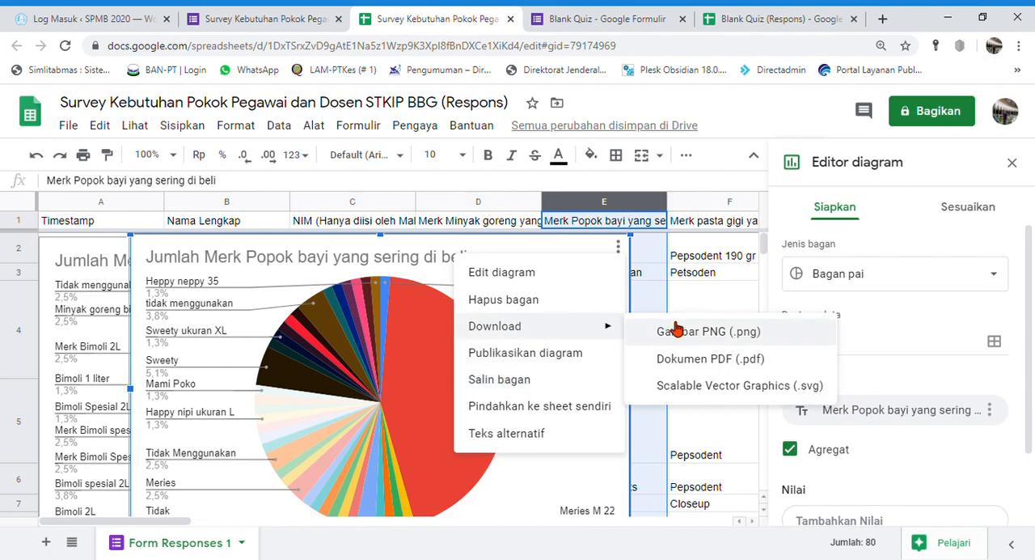
{"action": "left_click", "coordinate": [275, 246]}
{"action": "left_click", "coordinate": [647, 279]}
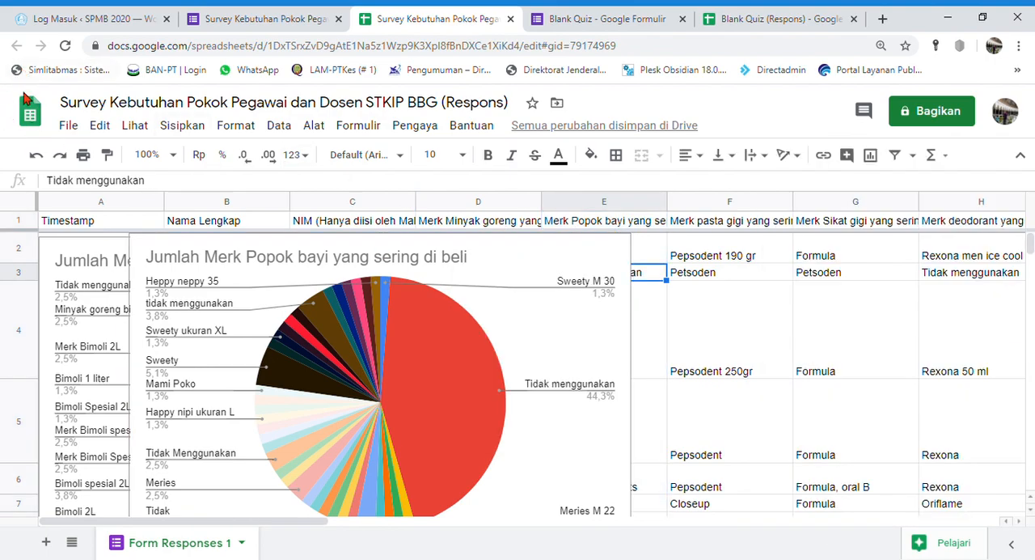
Download the survey's response spreadsheet as a Microsoft Excel (.xlsx) file
{"action": "left_click", "coordinate": [76, 132]}
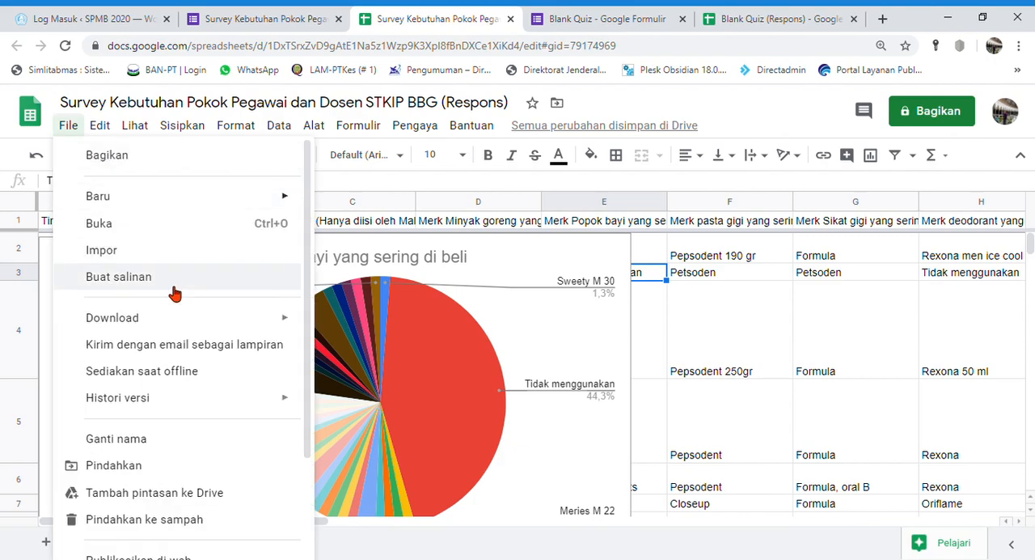
{"action": "mouse_move", "coordinate": [249, 318]}
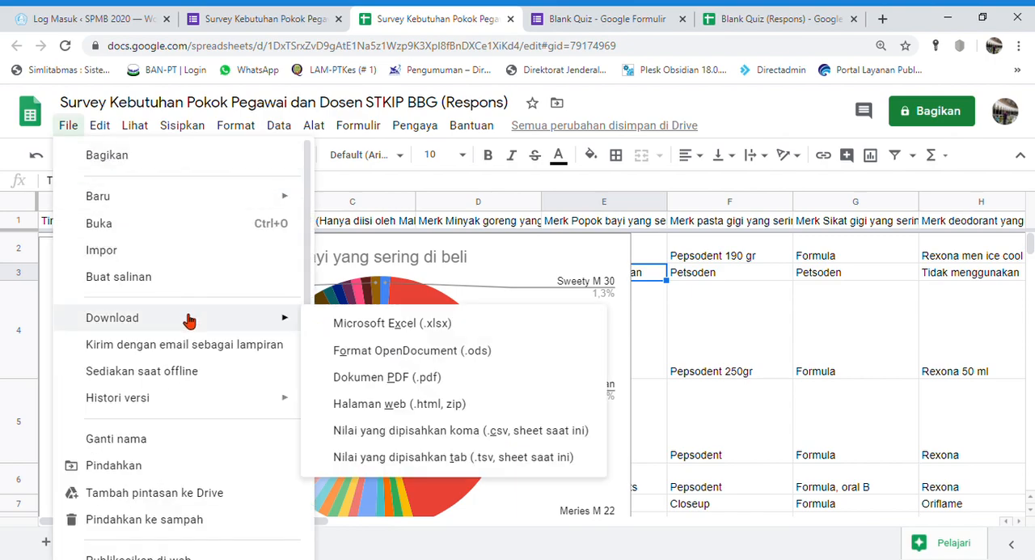
{"action": "left_click", "coordinate": [396, 326]}
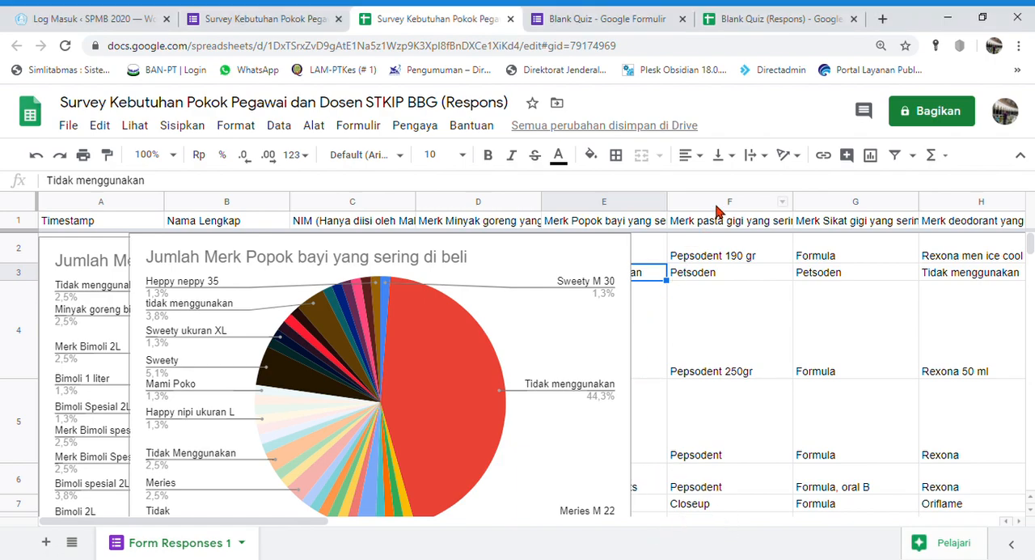
Select the toothbrush brand column G, bring the baby diaper pie chart to the front and inspect the values of its individual slices
{"action": "left_click", "coordinate": [853, 204]}
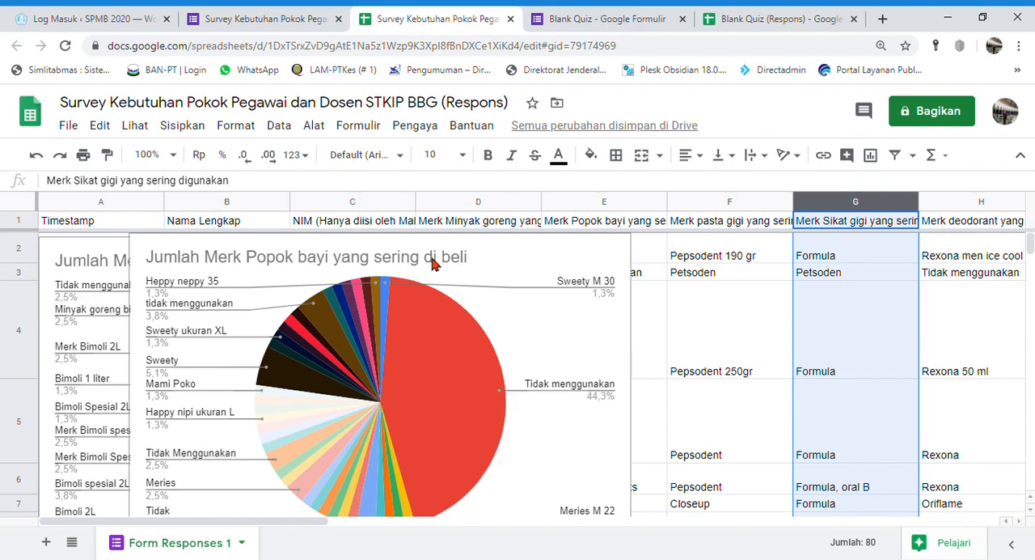
{"action": "left_click", "coordinate": [71, 255]}
{"action": "left_click", "coordinate": [600, 255]}
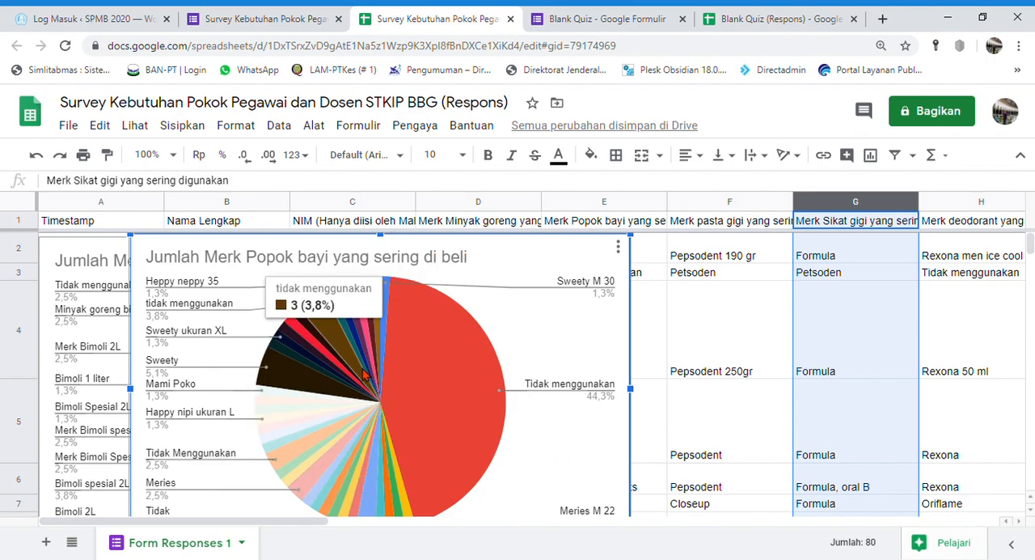
{"action": "mouse_move", "coordinate": [435, 390]}
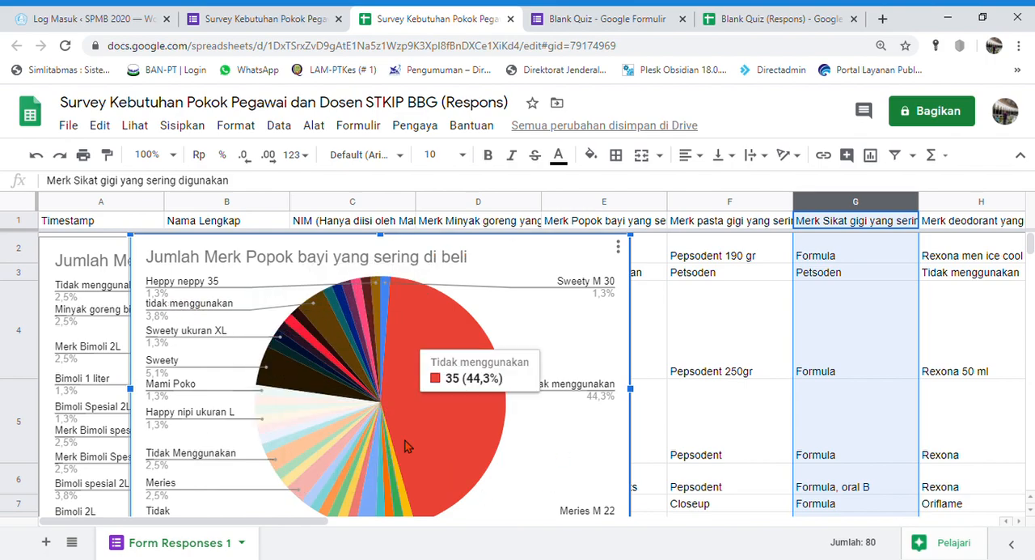
{"action": "mouse_move", "coordinate": [381, 327]}
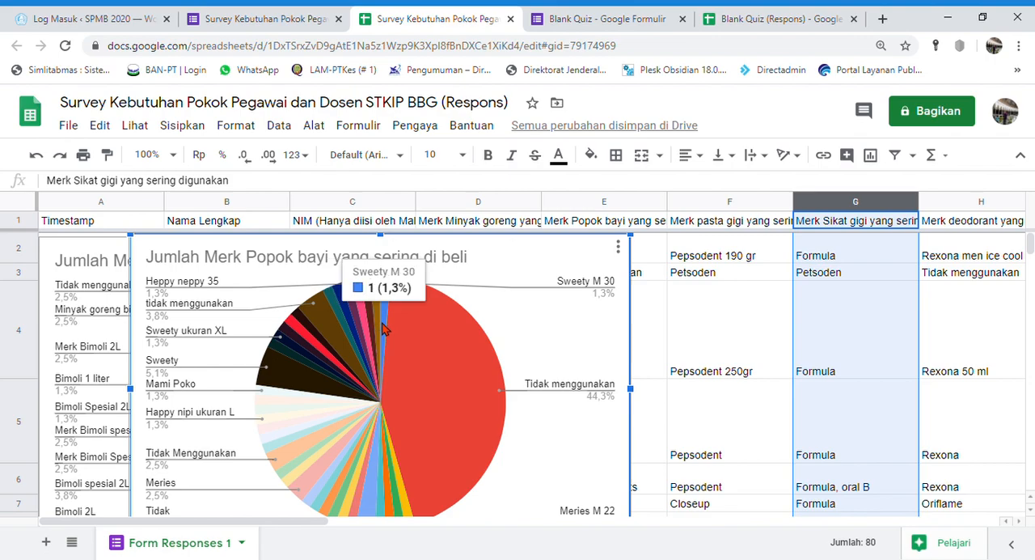
{"action": "mouse_move", "coordinate": [332, 341]}
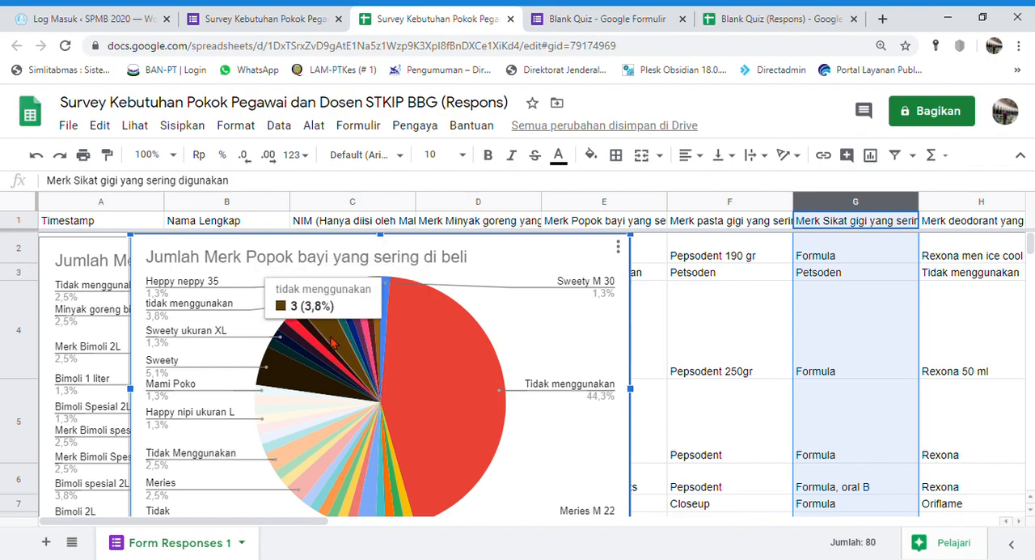
{"action": "mouse_move", "coordinate": [320, 457]}
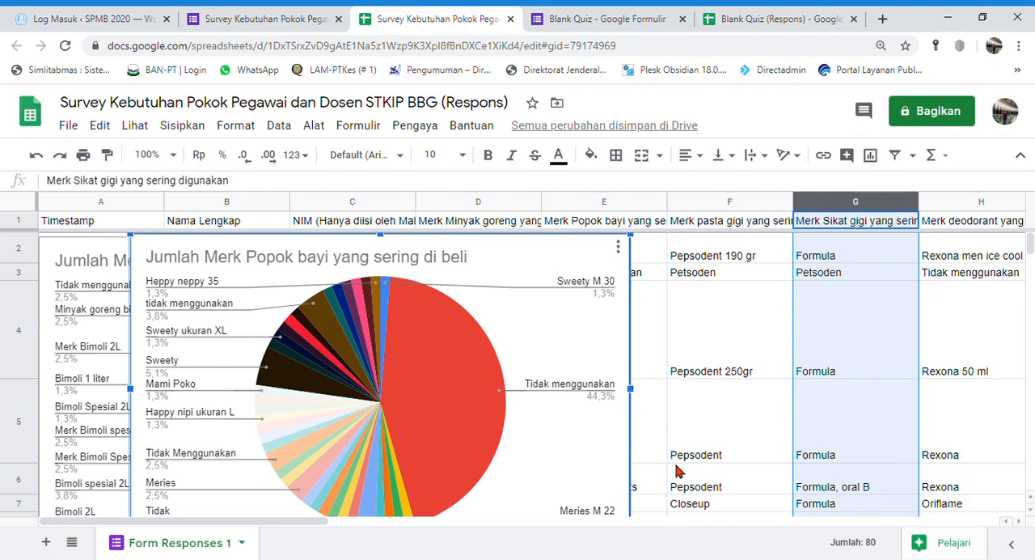
Return to the survey form and look over the summary of its responses
{"action": "left_click", "coordinate": [259, 18]}
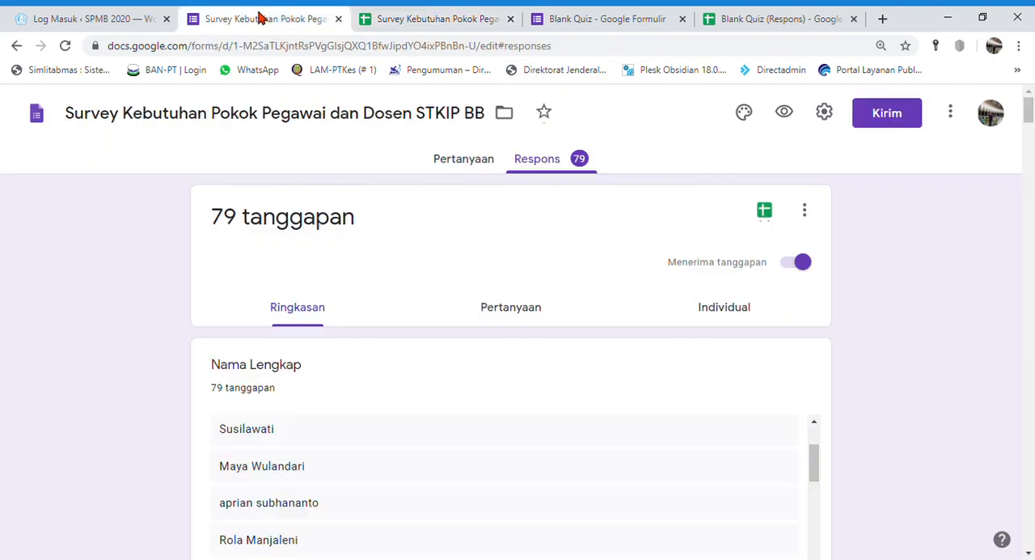
{"action": "scroll", "coordinate": [580, 345], "scroll_direction": "down", "scroll_amount": 3}
{"action": "scroll", "coordinate": [409, 340], "scroll_direction": "up", "scroll_amount": 5}
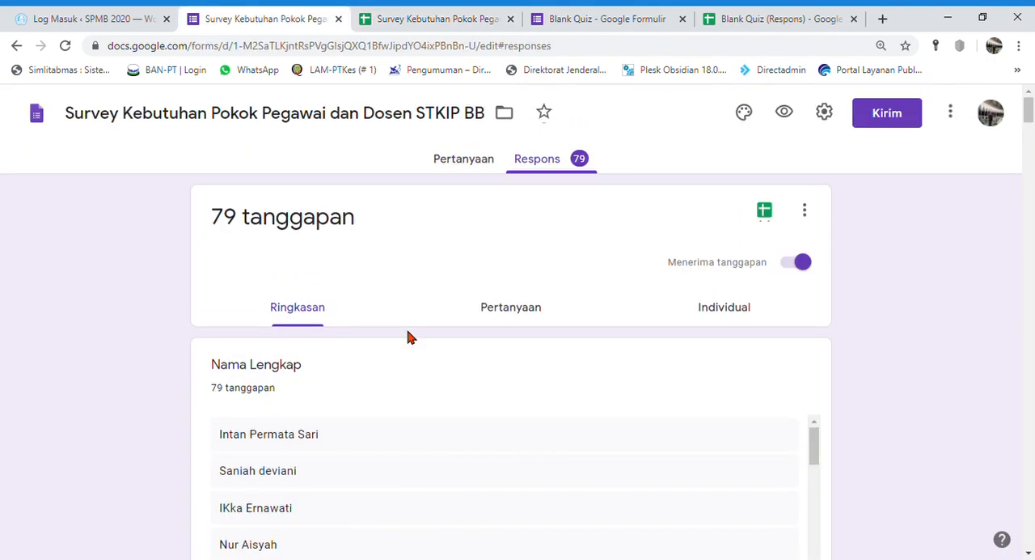
Look through the survey form's questions, from the introduction to the closing thank-you section and back
{"action": "left_click", "coordinate": [473, 159]}
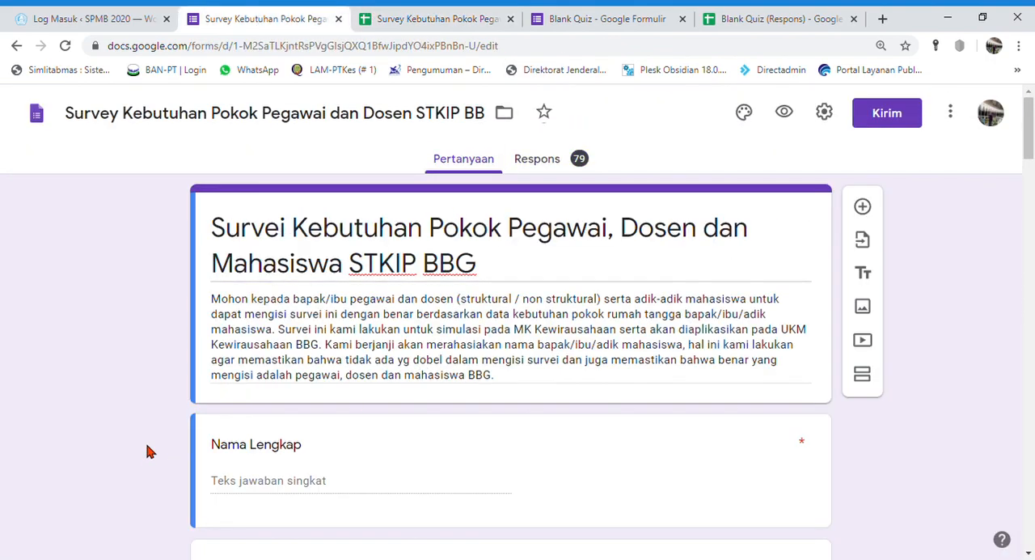
{"action": "scroll", "coordinate": [147, 450], "scroll_direction": "down", "scroll_amount": 15}
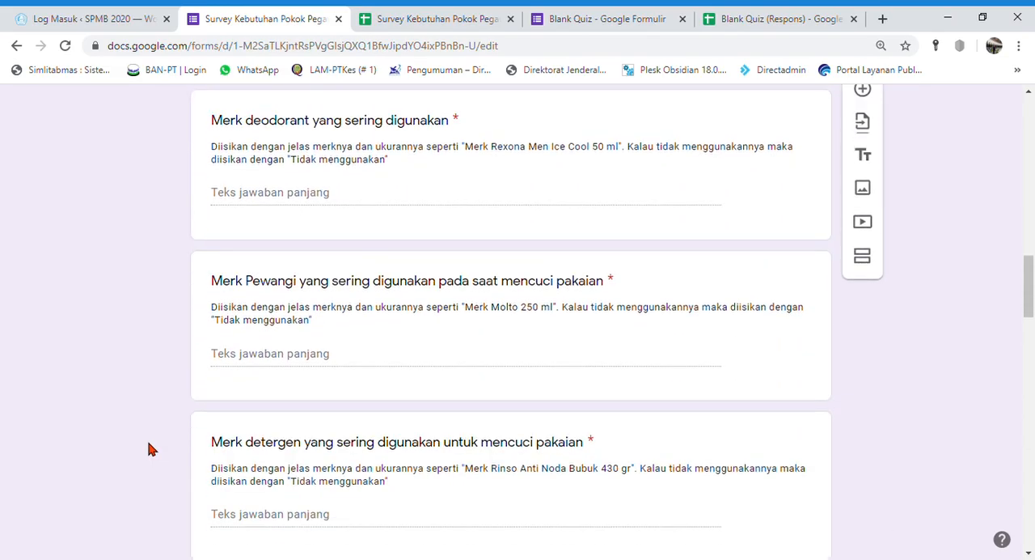
{"action": "scroll", "coordinate": [149, 450], "scroll_direction": "down", "scroll_amount": 20}
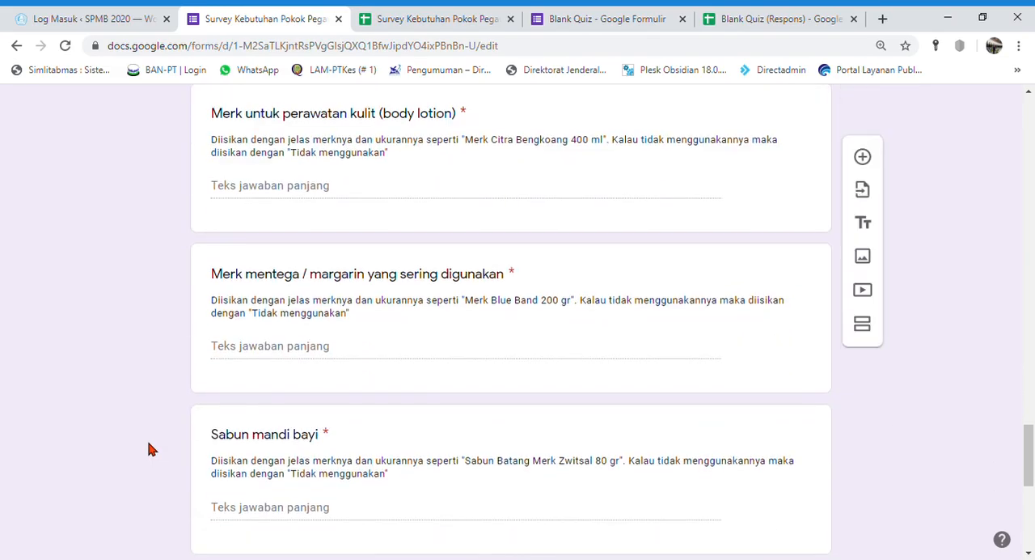
{"action": "scroll", "coordinate": [149, 450], "scroll_direction": "down", "scroll_amount": 8}
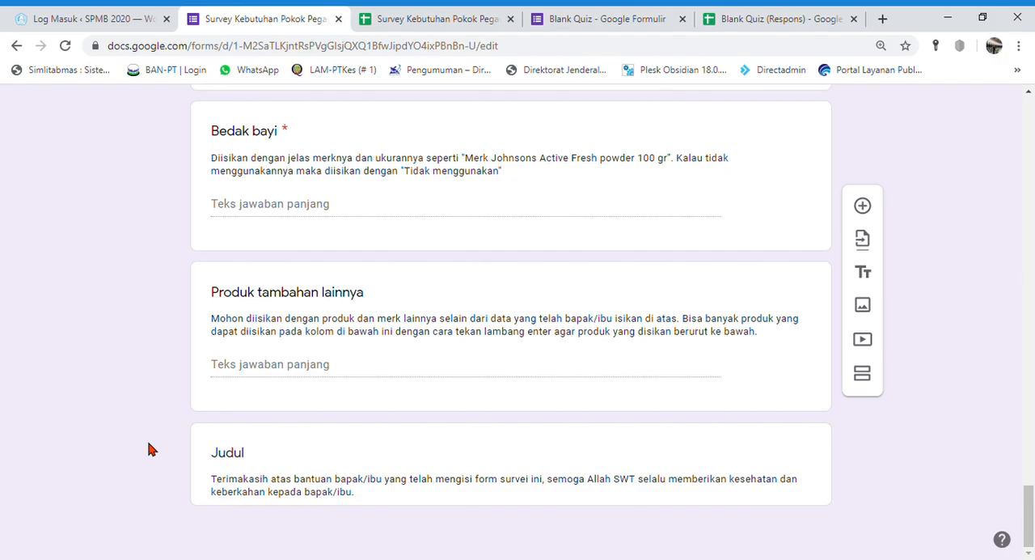
{"action": "scroll", "coordinate": [150, 450], "scroll_direction": "up", "scroll_amount": 20}
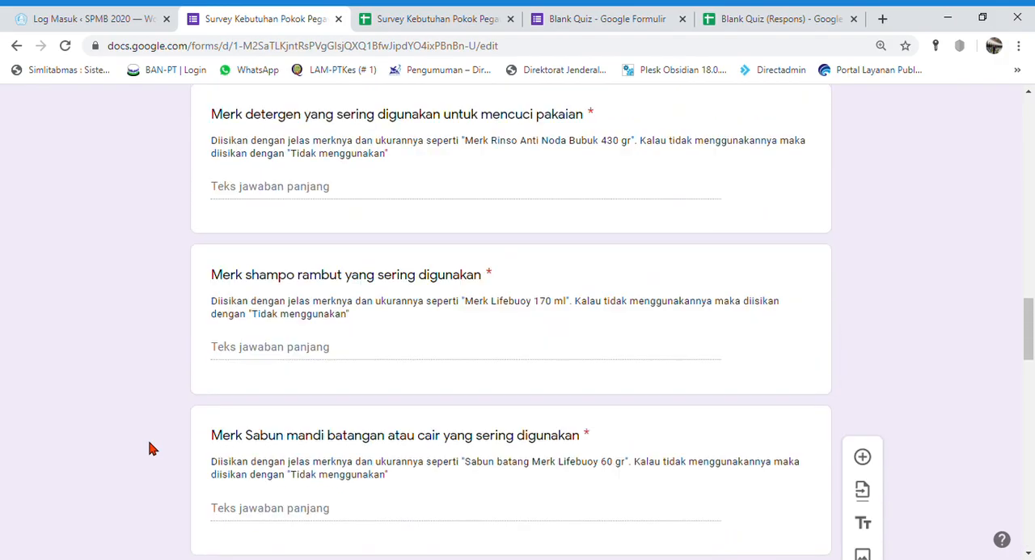
{"action": "scroll", "coordinate": [149, 450], "scroll_direction": "up", "scroll_amount": 1}
{"action": "scroll", "coordinate": [149, 449], "scroll_direction": "up", "scroll_amount": 16}
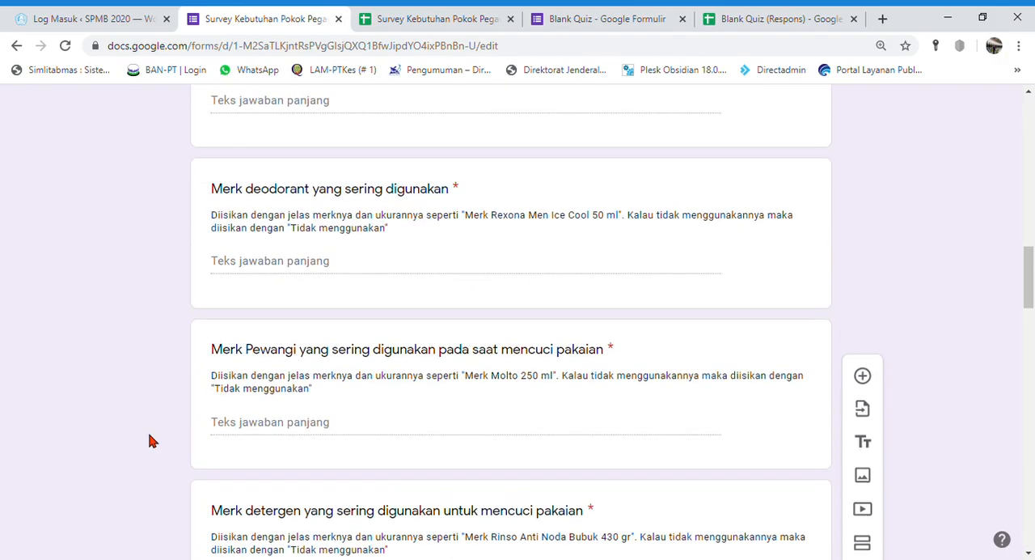
{"action": "scroll", "coordinate": [149, 441], "scroll_direction": "up", "scroll_amount": 6}
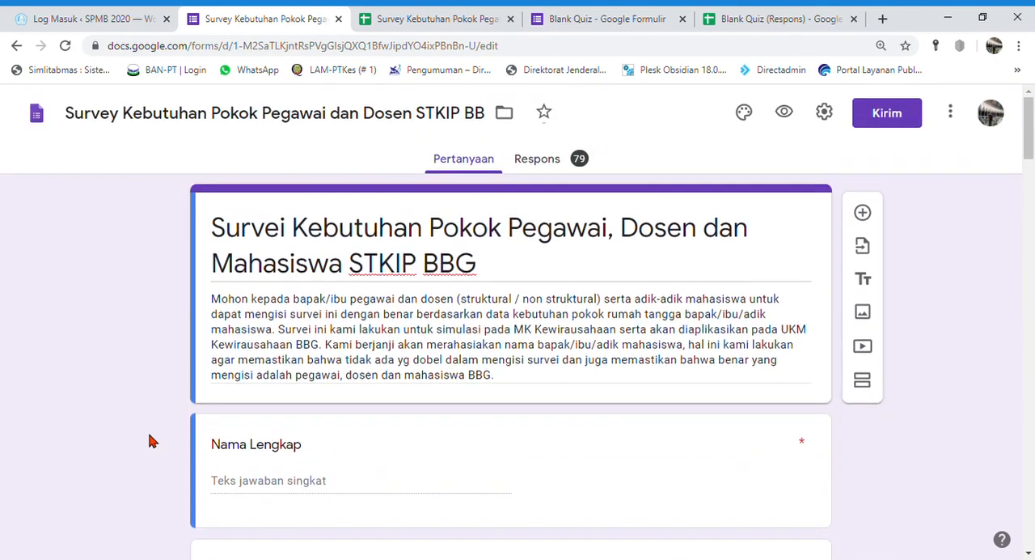
Check the Blank Quiz form's responses, return to the survey's response spreadsheet and inspect the Bimoli slice of the cooking oil pie chart
{"action": "left_click", "coordinate": [619, 13]}
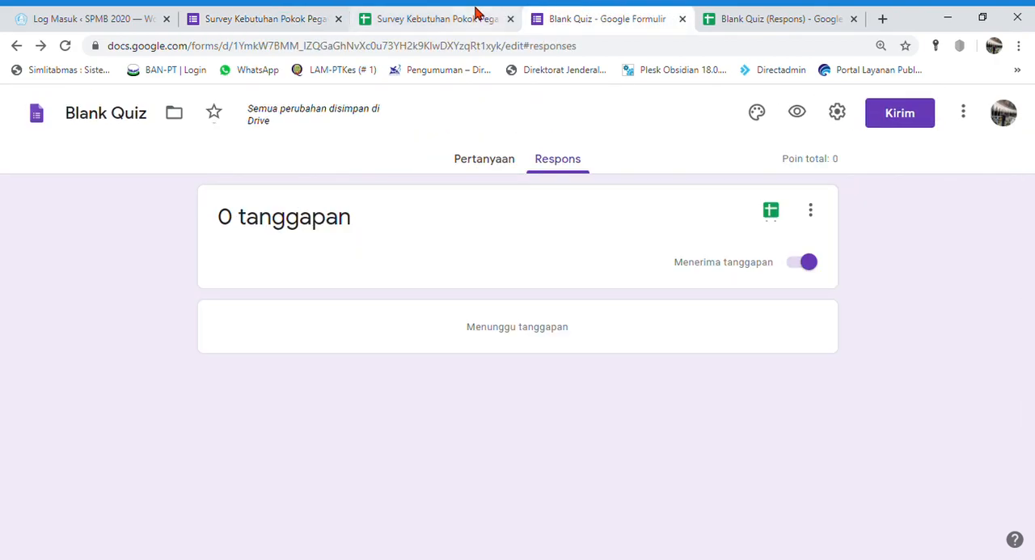
{"action": "left_click", "coordinate": [477, 14]}
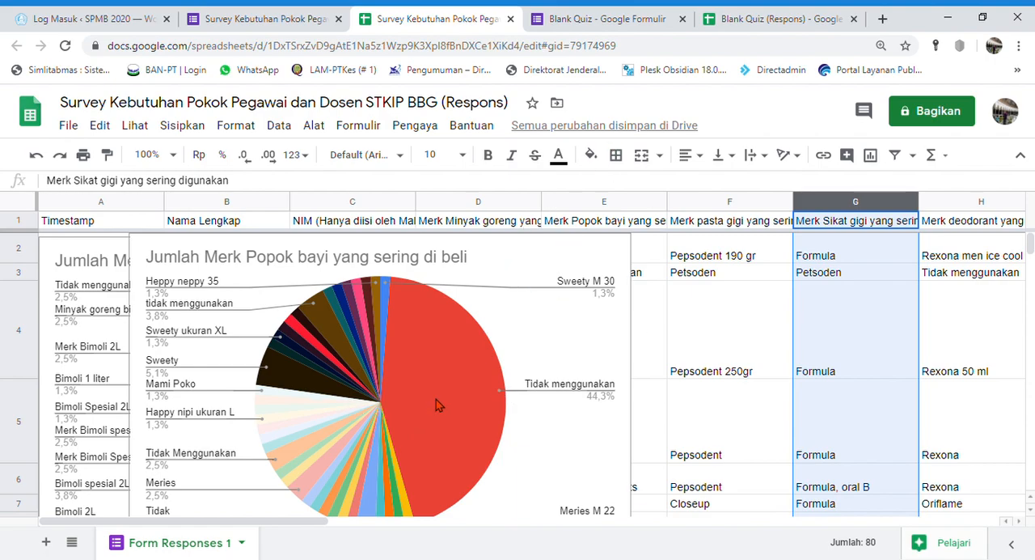
{"action": "left_click", "coordinate": [122, 269]}
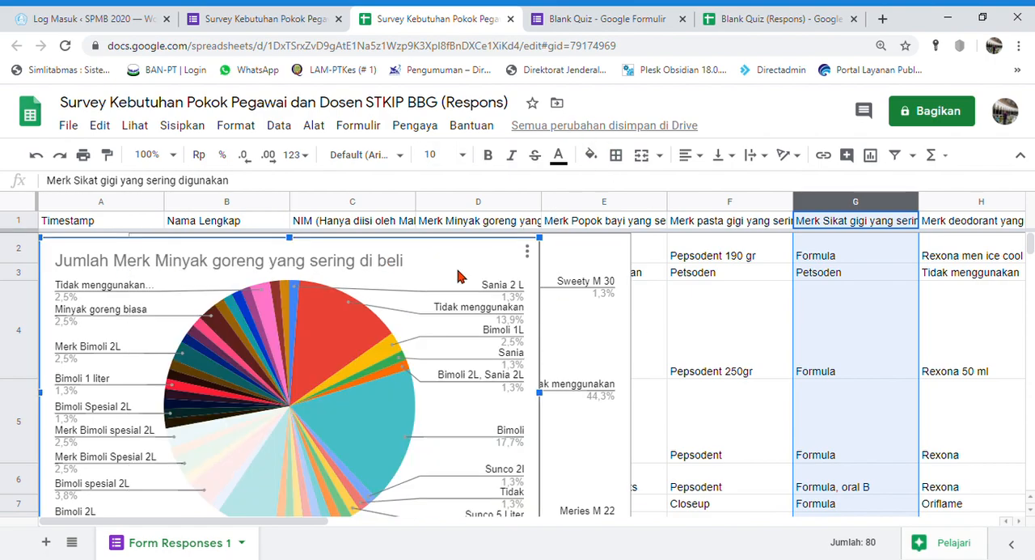
{"action": "mouse_move", "coordinate": [361, 425]}
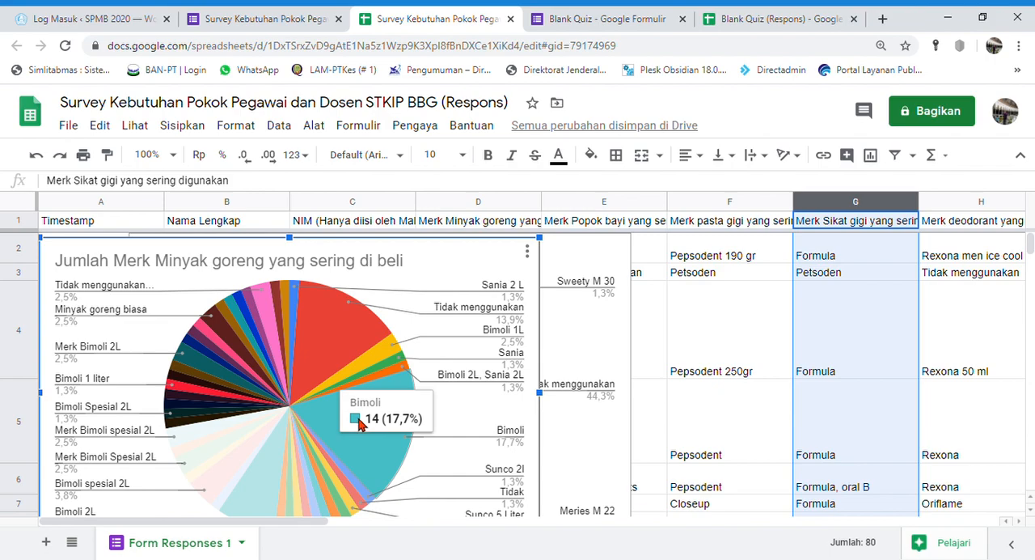